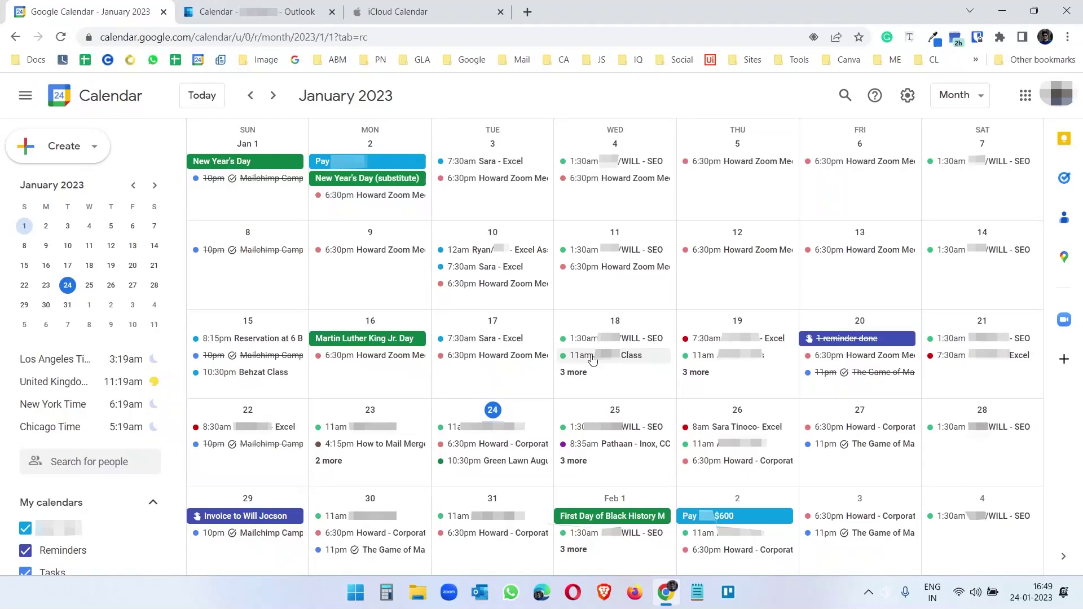
# Compare the Outlook, iCloud and Google calendars, ending on Outlook's January 2023 month grid
pyautogui.click(251, 11)
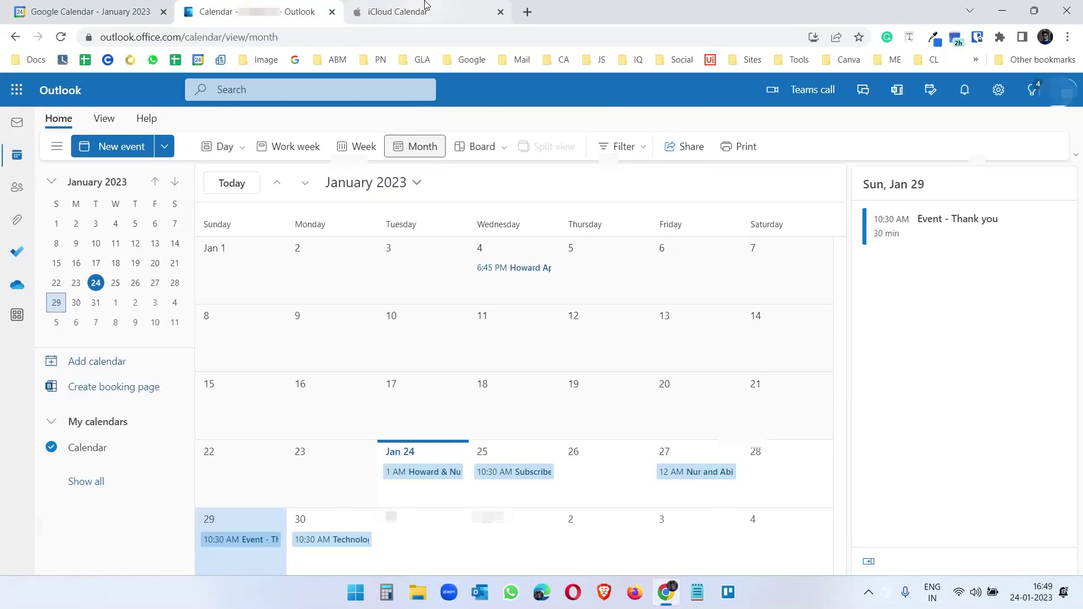
pyautogui.click(426, 7)
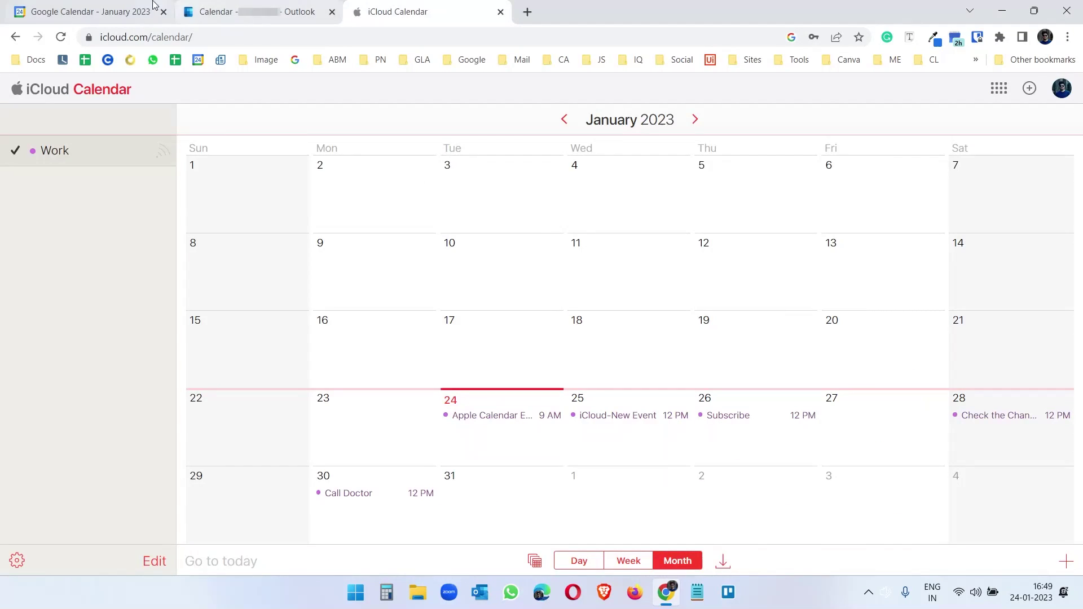
pyautogui.click(105, 7)
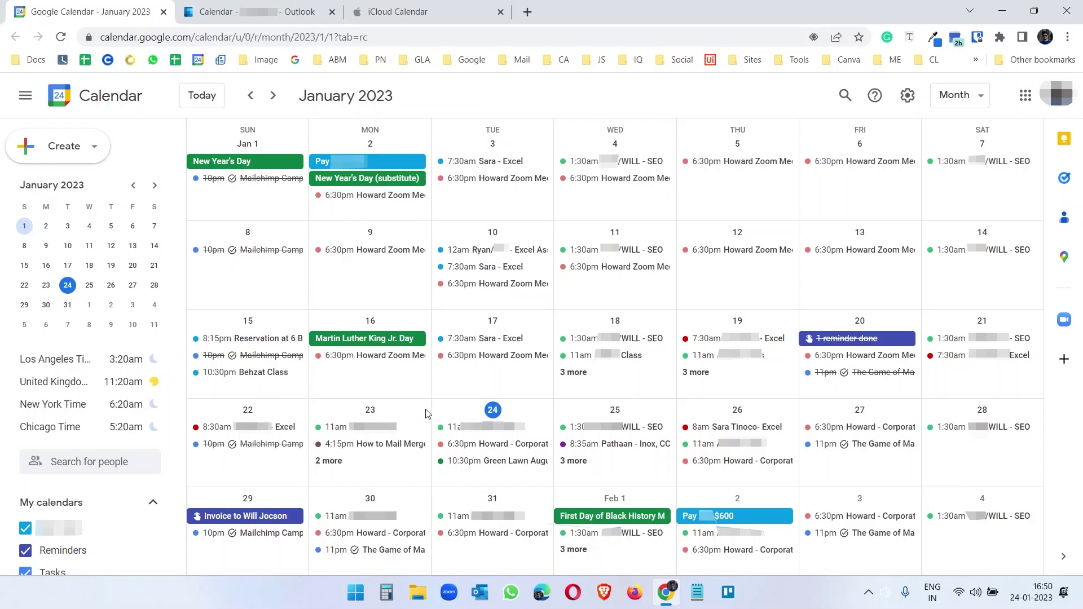
pyautogui.click(231, 5)
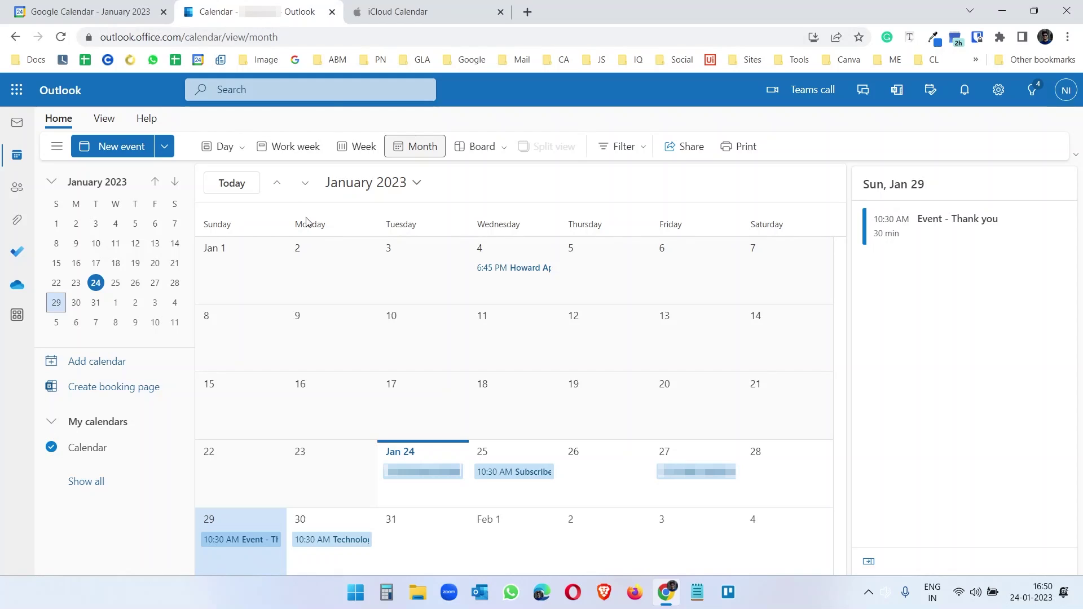
pyautogui.click(404, 5)
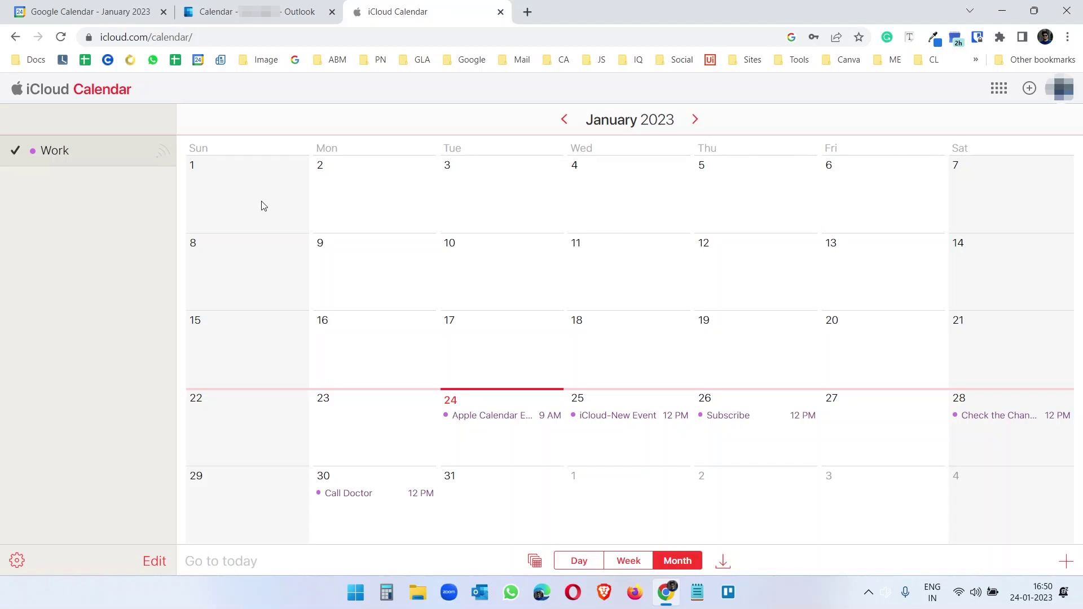
pyautogui.click(32, 6)
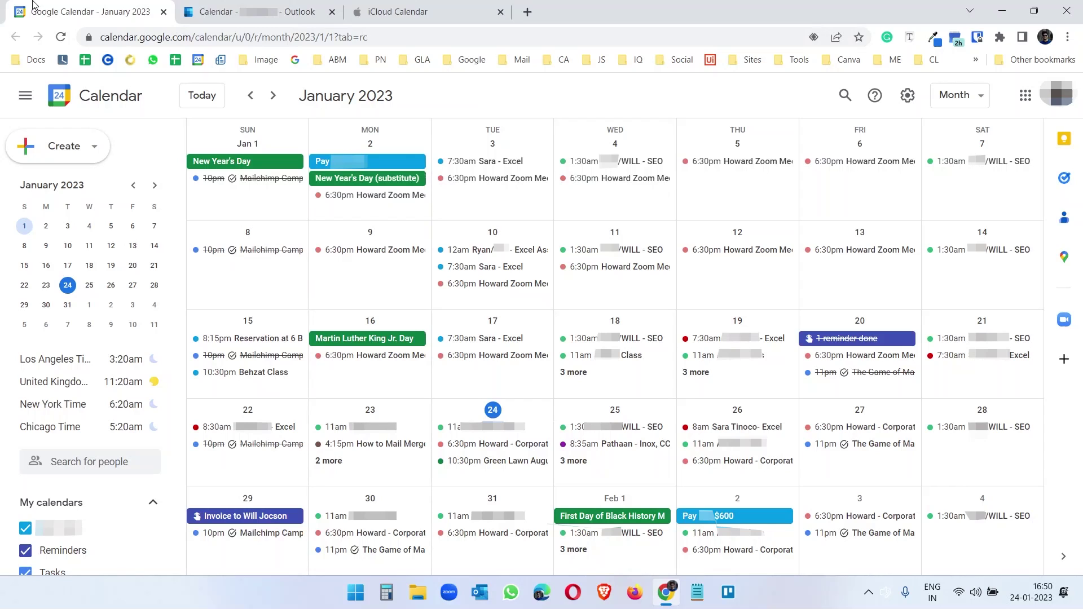
pyautogui.click(259, 11)
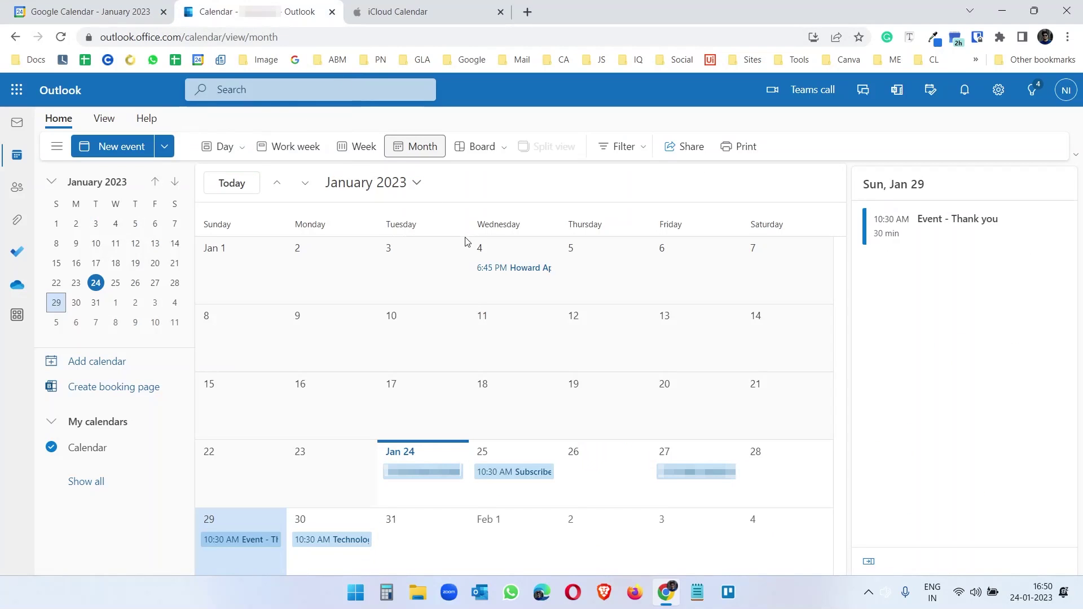
# Publish the main Outlook Calendar under Shared calendars with 'Can view all details' permission
pyautogui.click(997, 90)
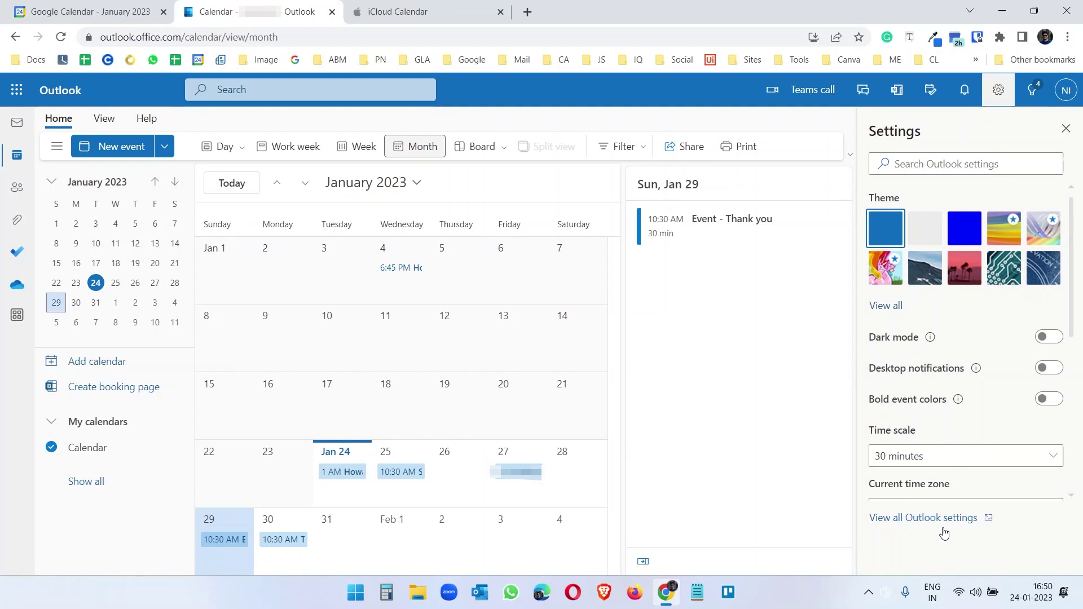
pyautogui.click(938, 525)
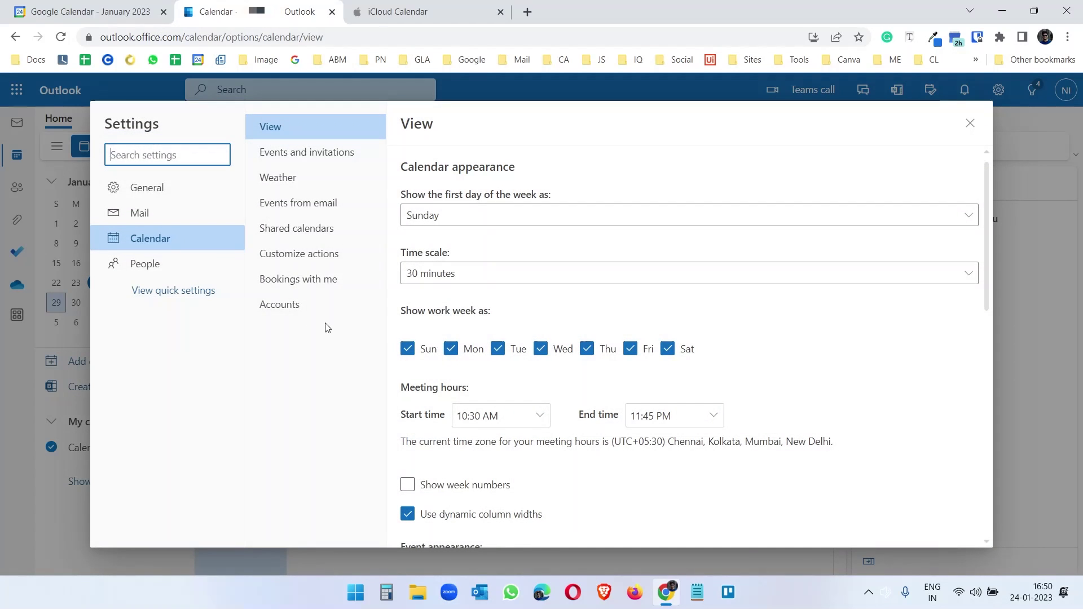
pyautogui.click(290, 235)
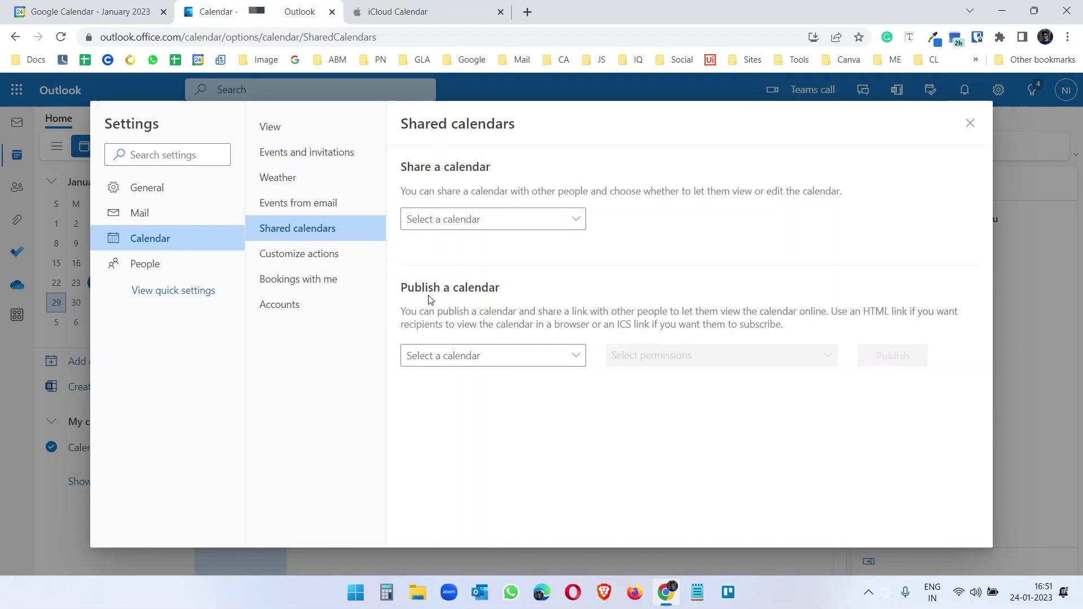
pyautogui.click(484, 356)
pyautogui.click(481, 372)
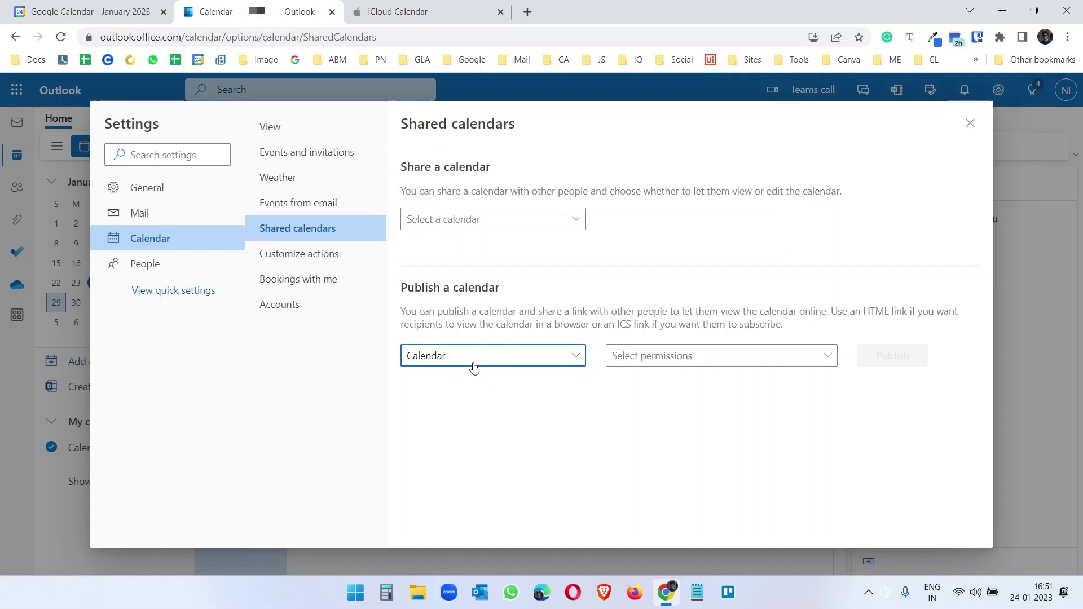
pyautogui.click(676, 361)
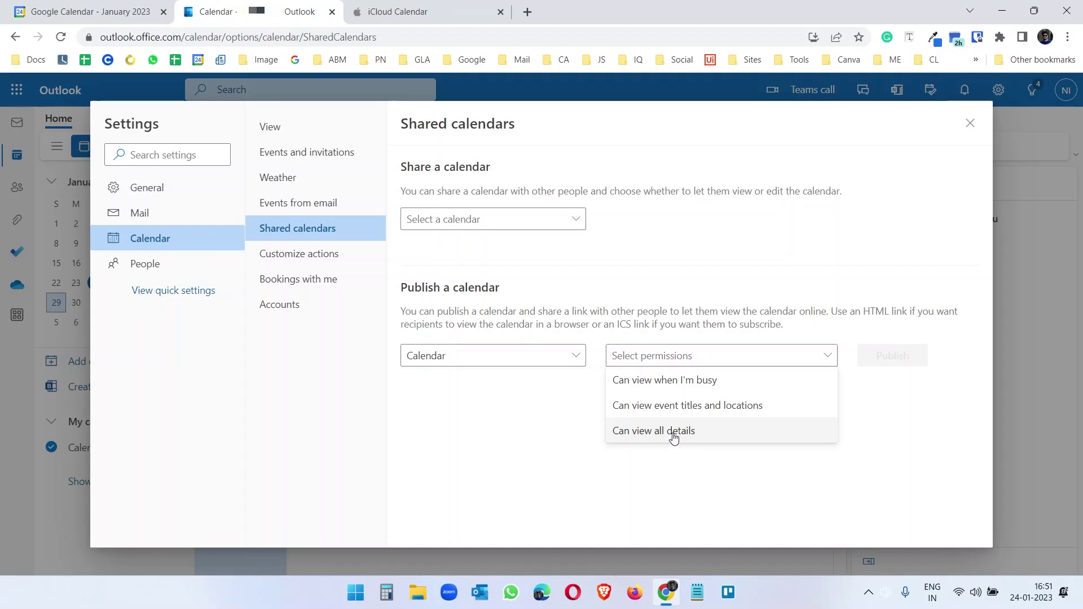
pyautogui.click(672, 431)
pyautogui.click(906, 359)
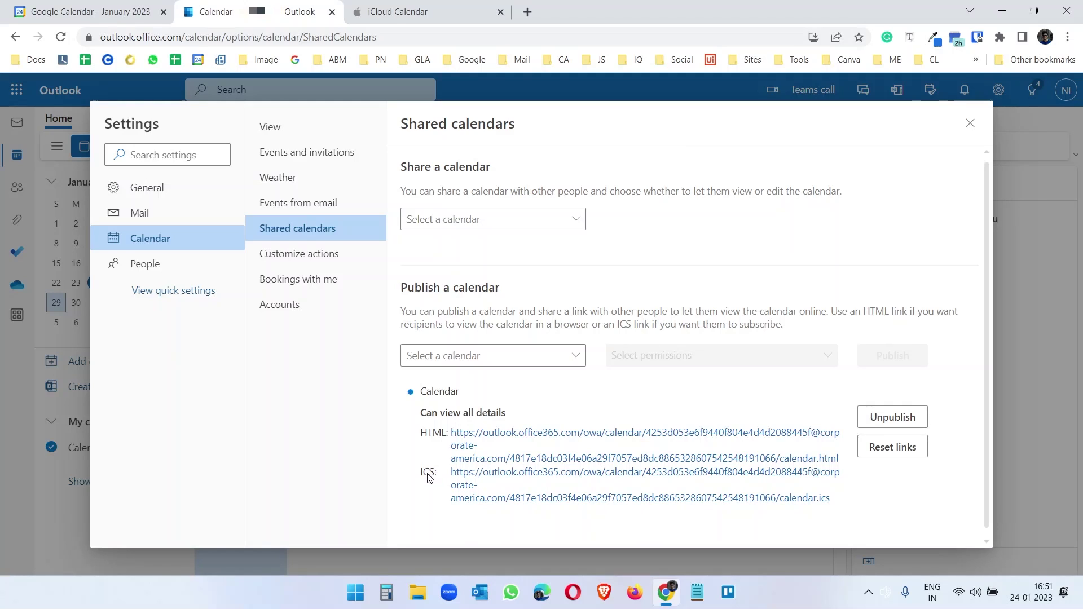
# Copy the published calendar's ICS link
pyautogui.rightClick(534, 479)
pyautogui.click(570, 494)
pyautogui.rightClick(570, 498)
pyautogui.click(603, 503)
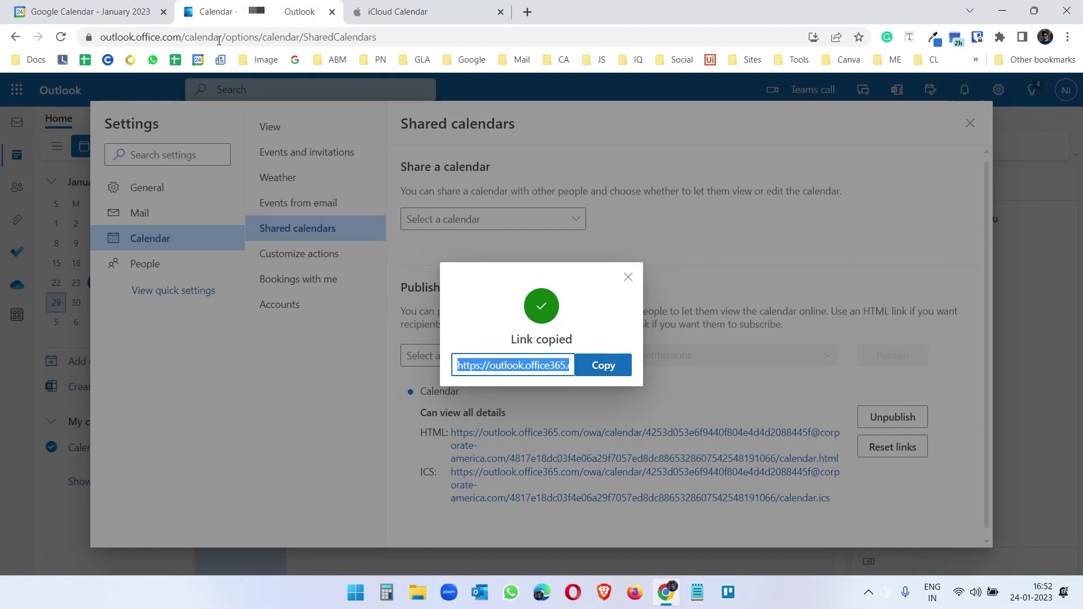
# Add the pasted Outlook ICS link in Google Calendar as a calendar from URL
pyautogui.click(112, 7)
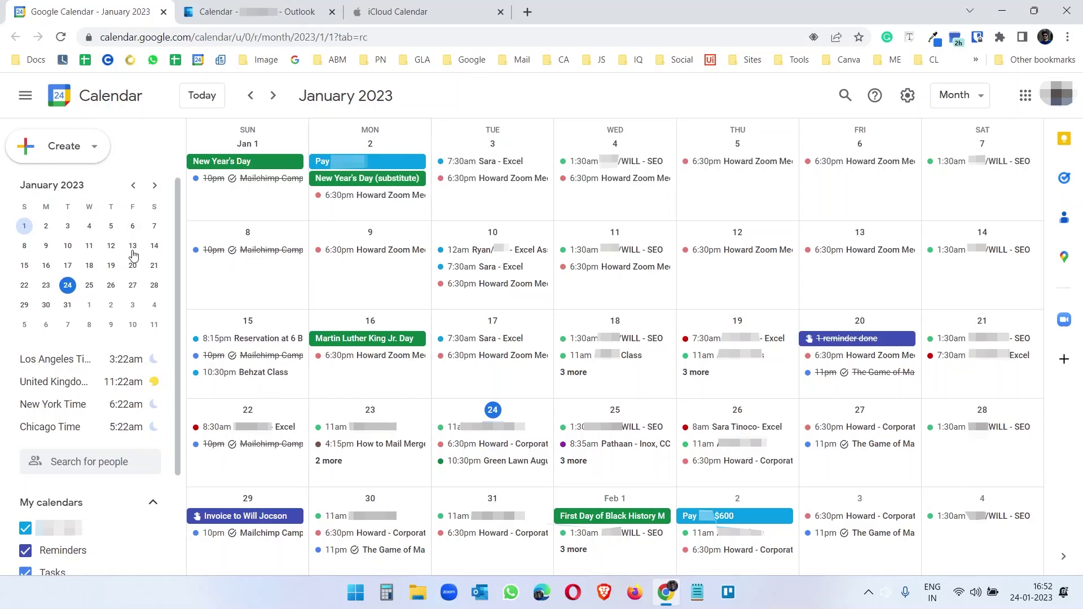
pyautogui.scroll(-3, 105, 347)
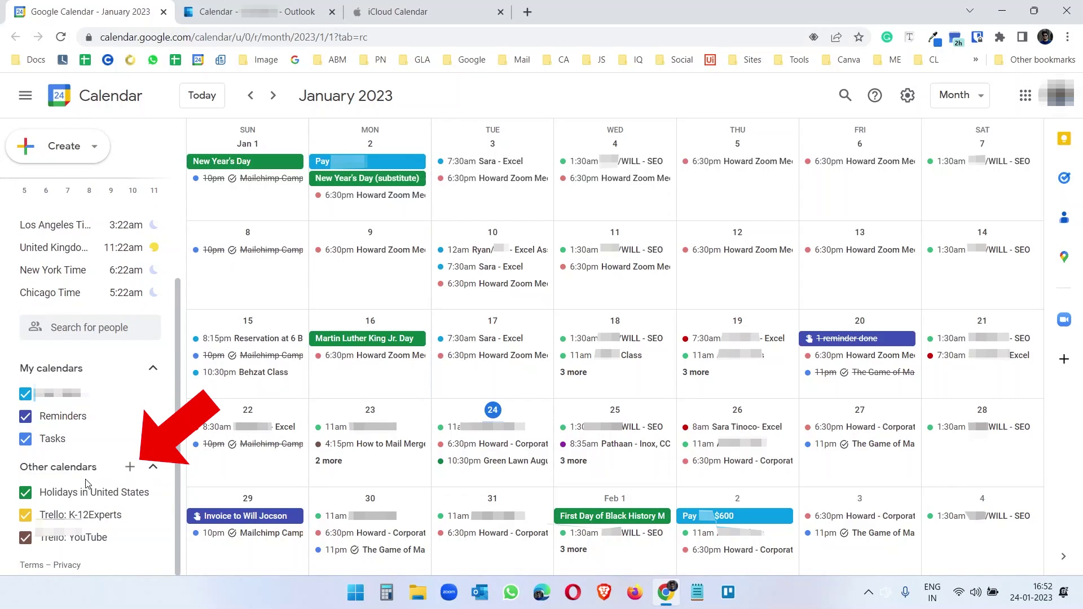
pyautogui.click(129, 469)
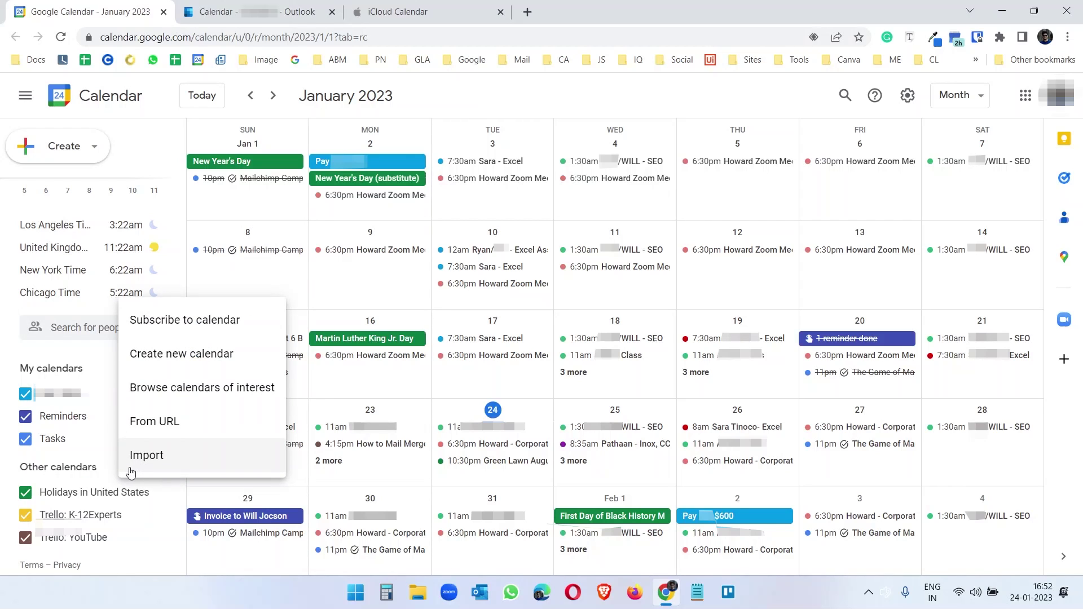
pyautogui.click(158, 428)
pyautogui.hotkey('ctrl', 'v')
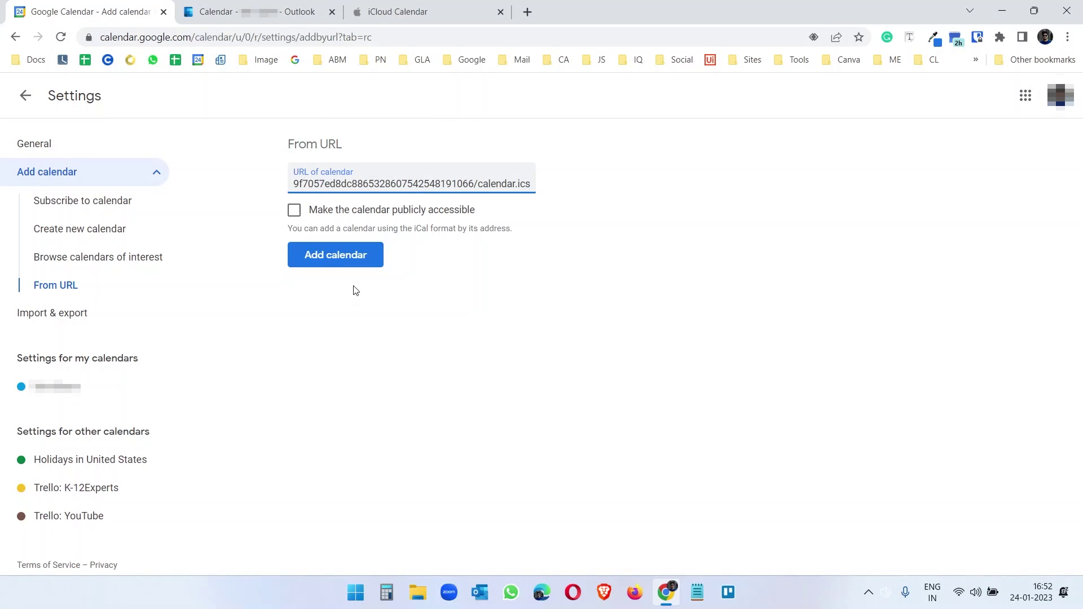
pyautogui.click(319, 256)
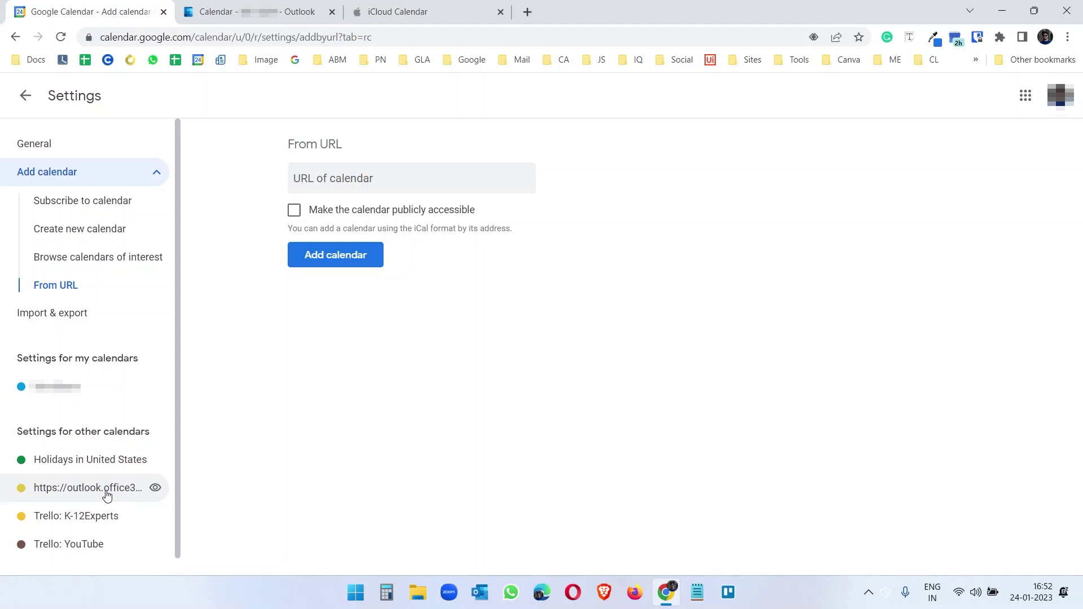
# Rename the new subscription to 'Outlook' and return to the month view
pyautogui.click(106, 488)
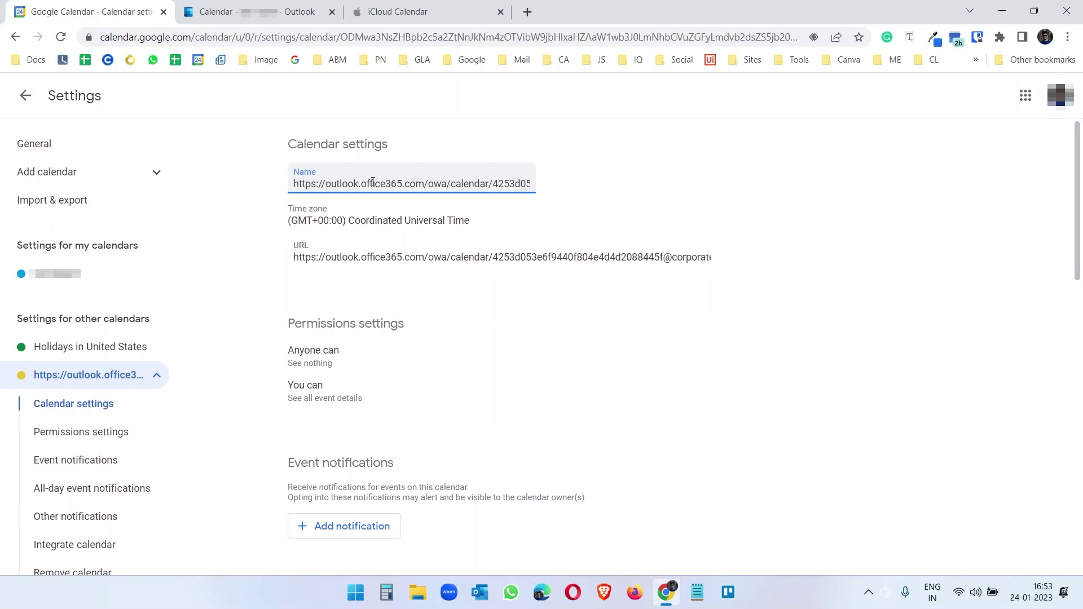
pyautogui.hotkey('ctrl', 'a')
pyautogui.write('Outlook')
pyautogui.press('Return')
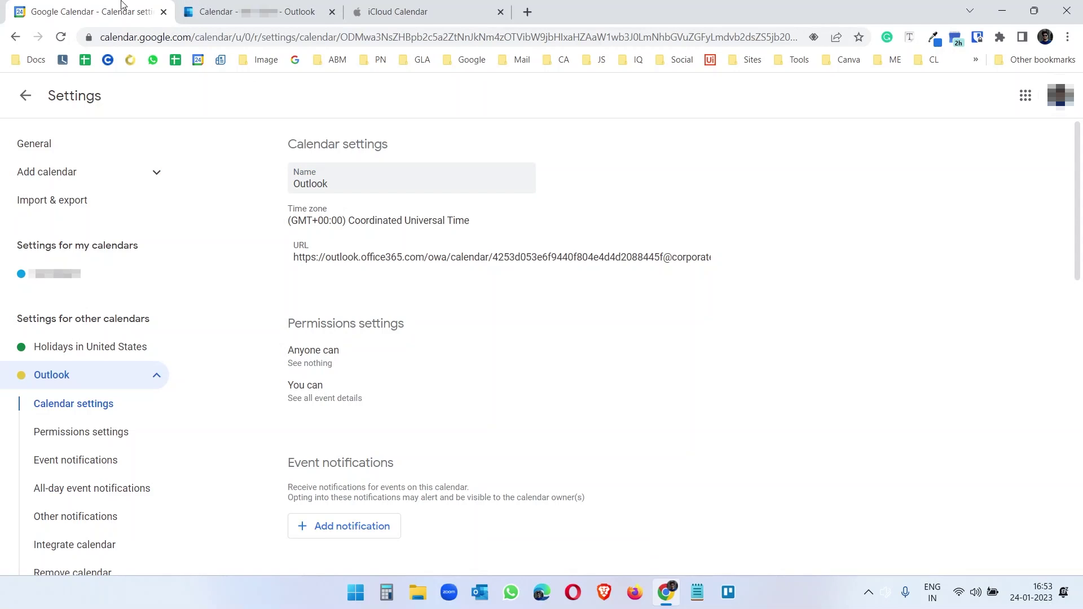
pyautogui.click(24, 97)
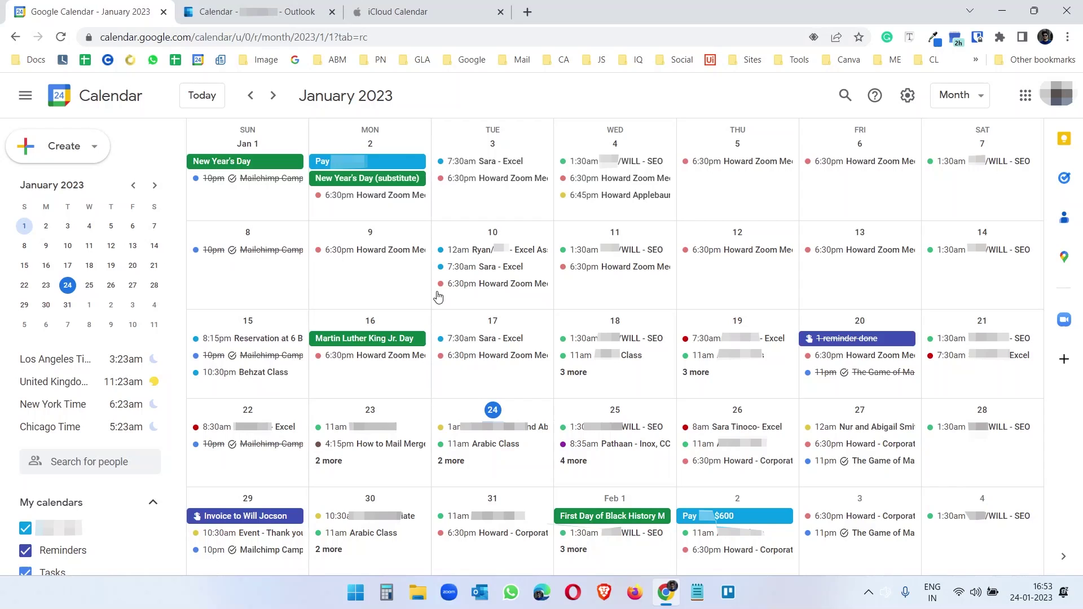
# Check the Jan 27 midnight meeting in Outlook, then confirm it also appears in Google Calendar
pyautogui.click(262, 11)
pyautogui.click(627, 280)
pyautogui.click(970, 123)
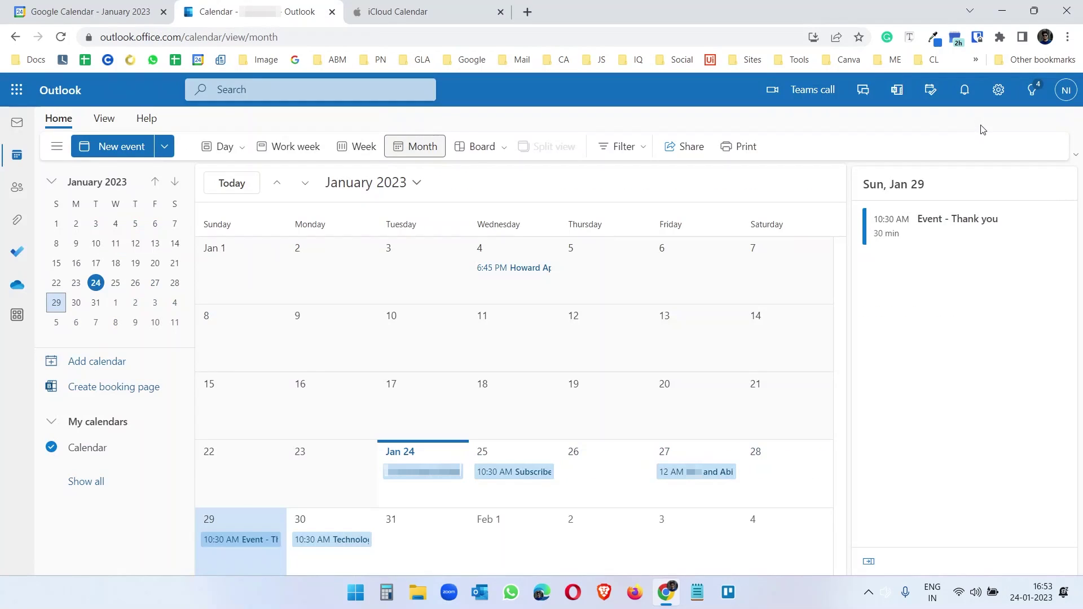
pyautogui.click(708, 475)
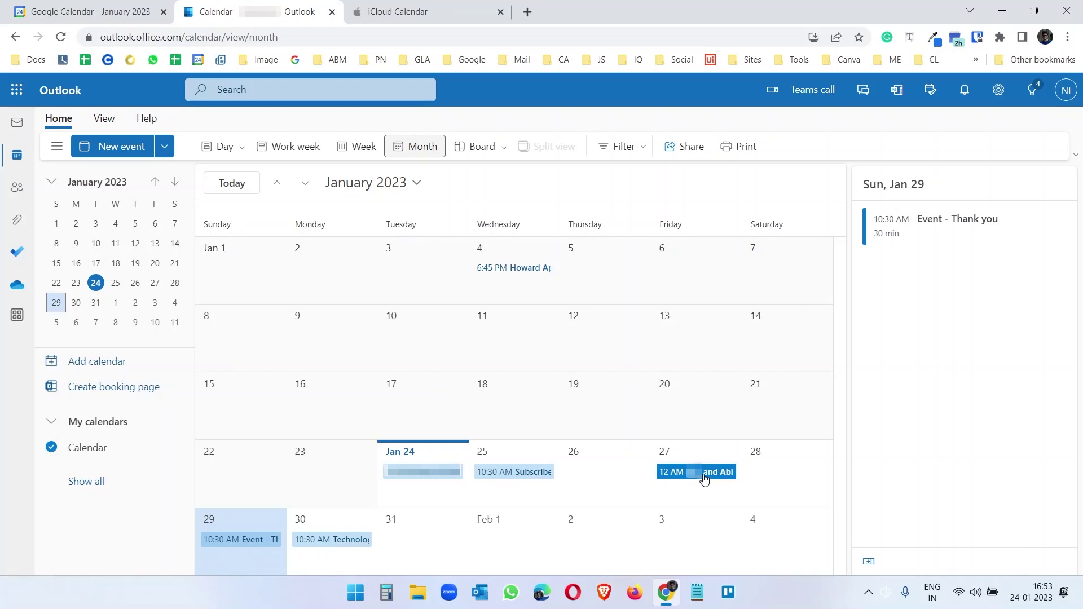
pyautogui.click(113, 10)
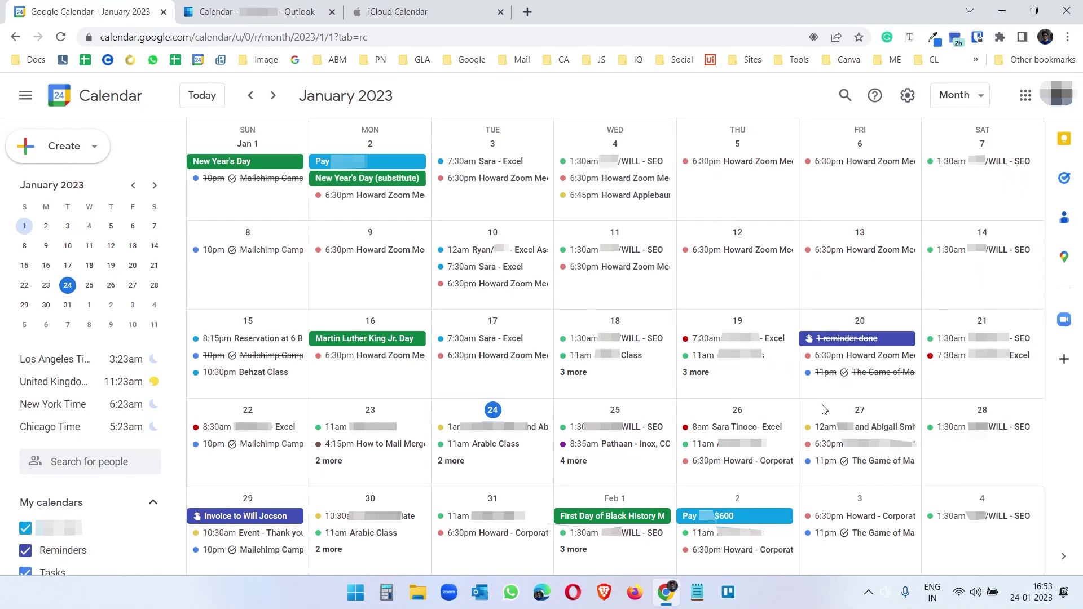
pyautogui.click(863, 427)
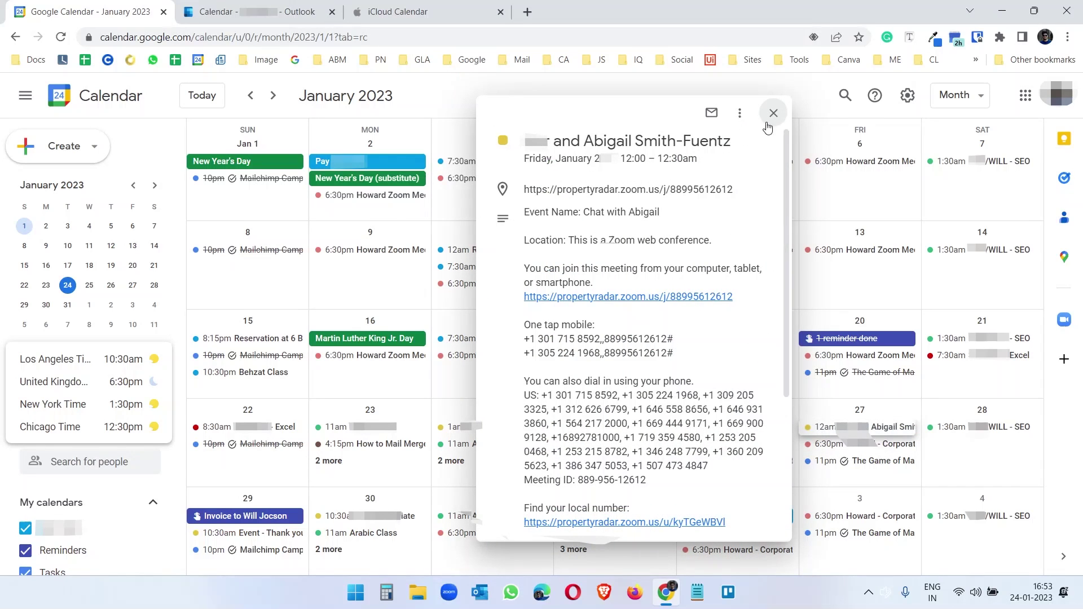
pyautogui.click(772, 114)
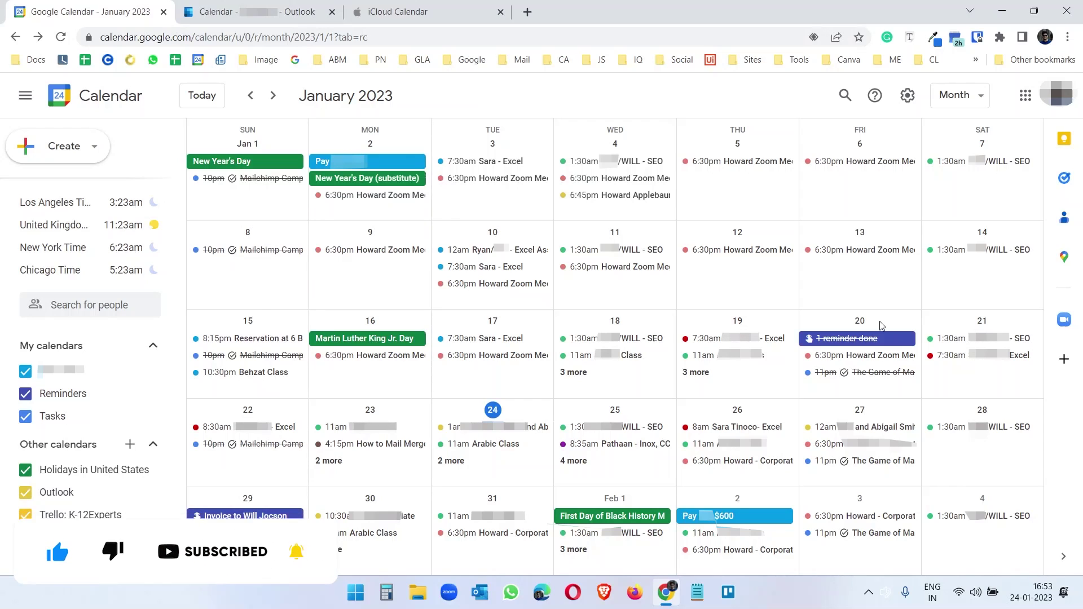
# Make the iCloud Work calendar a Public Calendar and copy its webcal link
pyautogui.click(436, 5)
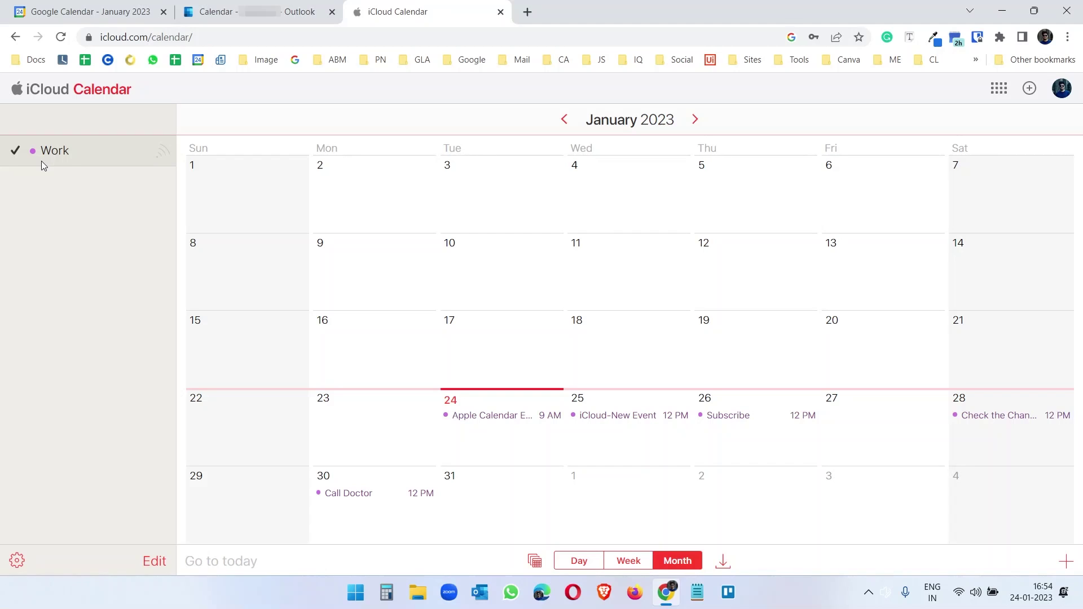
pyautogui.click(160, 158)
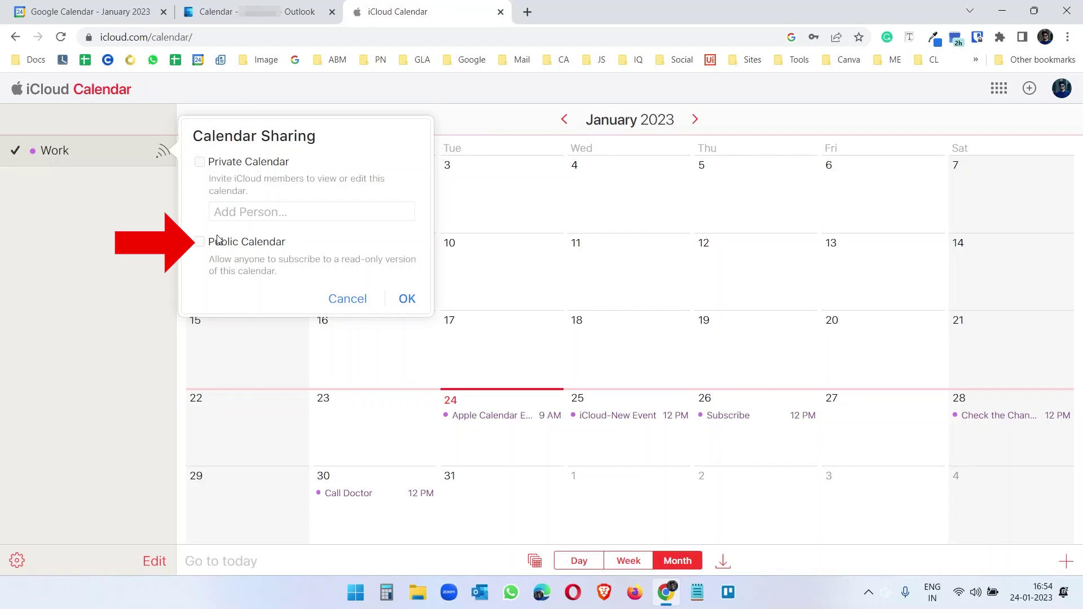
pyautogui.click(200, 242)
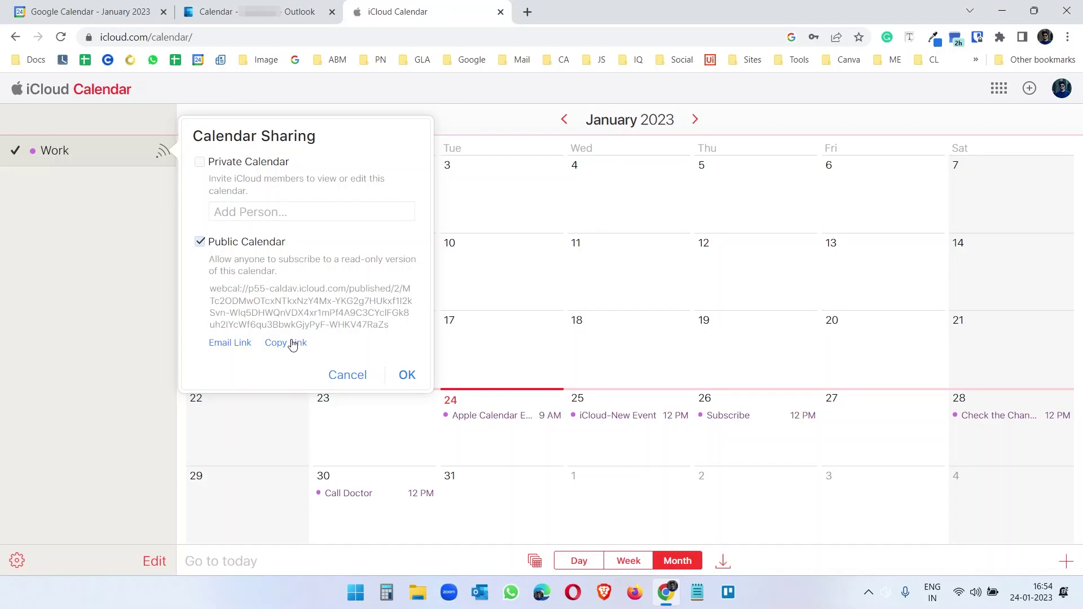
pyautogui.click(293, 343)
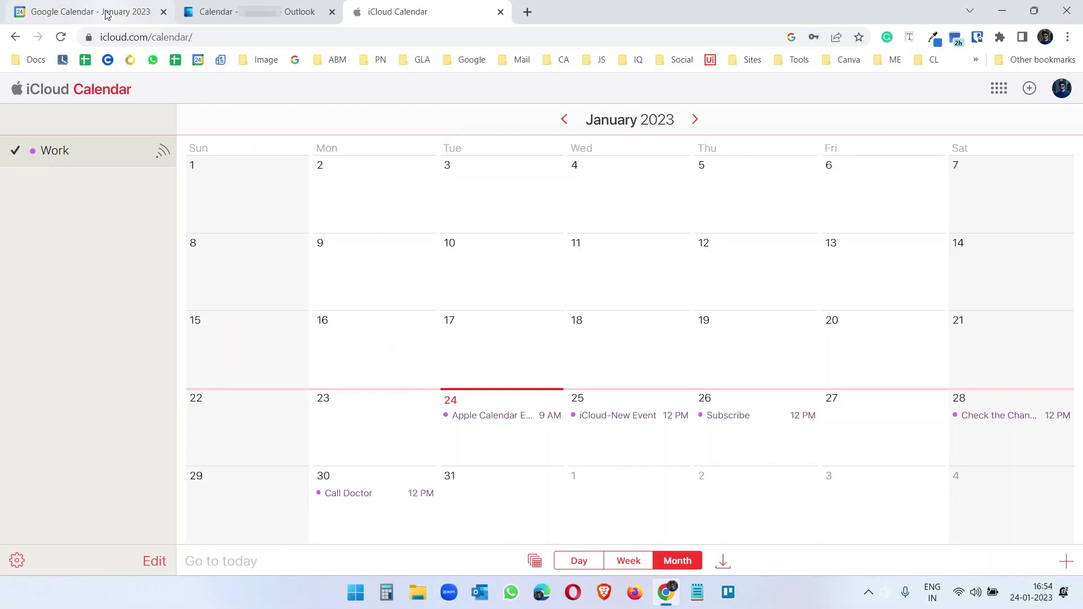
# Add the pasted iCloud Work webcal link in Google Calendar as a calendar from URL
pyautogui.click(107, 13)
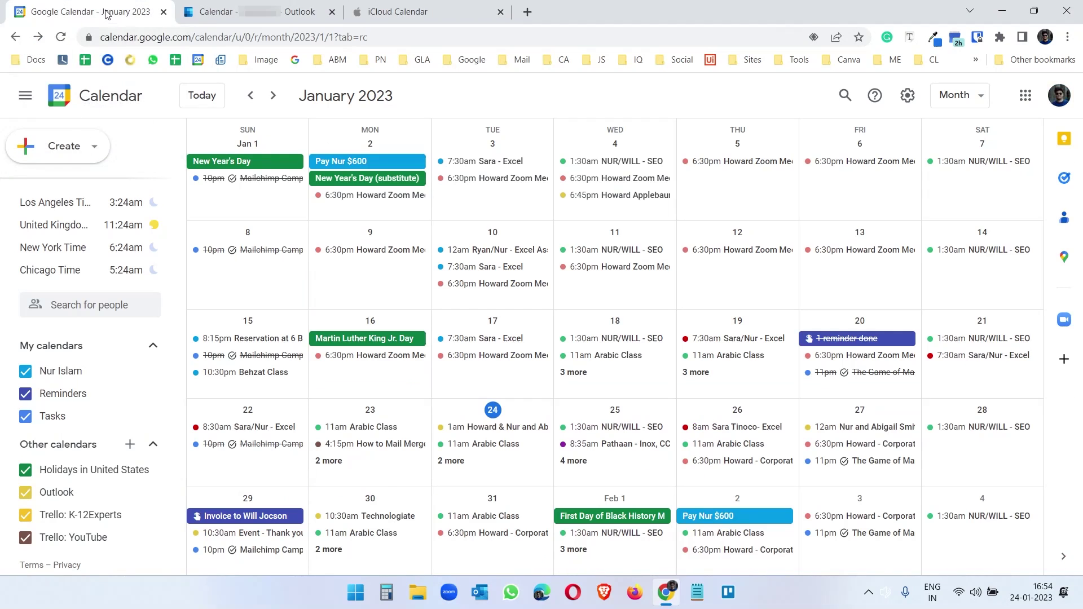
pyautogui.click(129, 446)
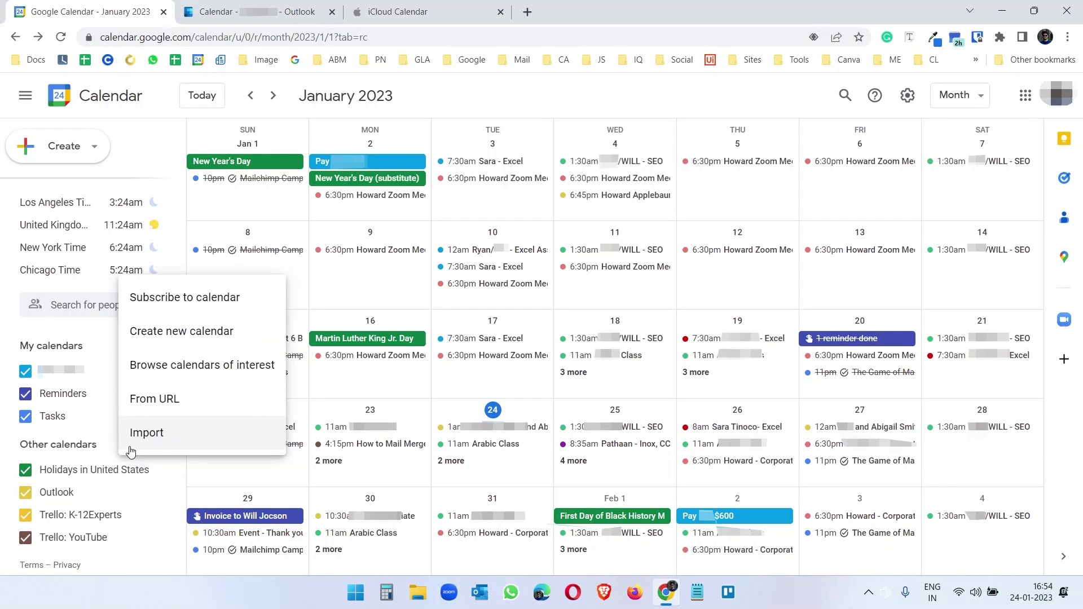
pyautogui.click(163, 407)
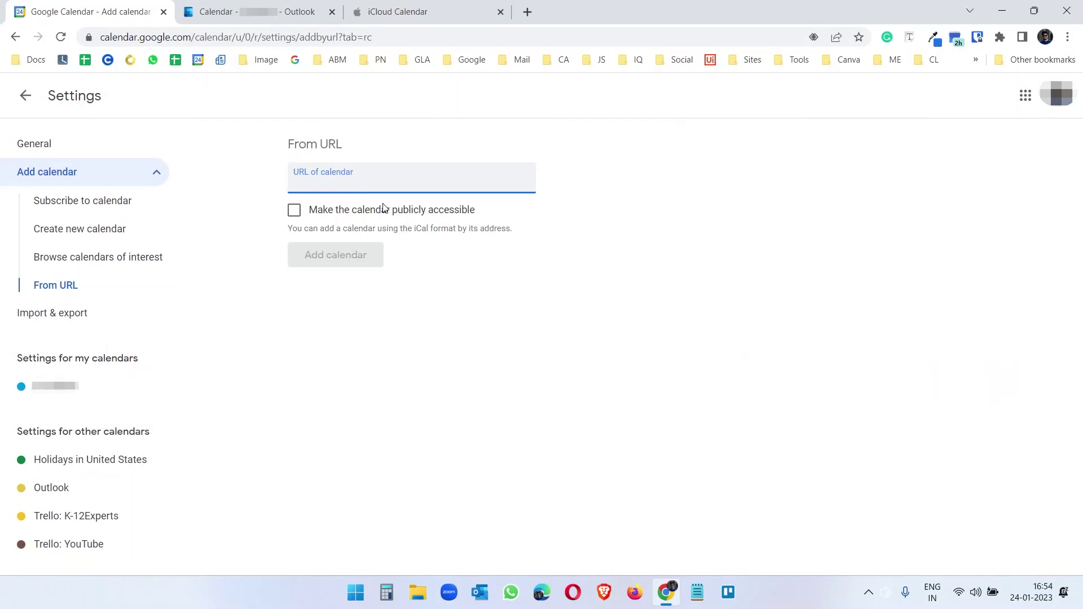
pyautogui.rightClick(379, 184)
pyautogui.click(423, 295)
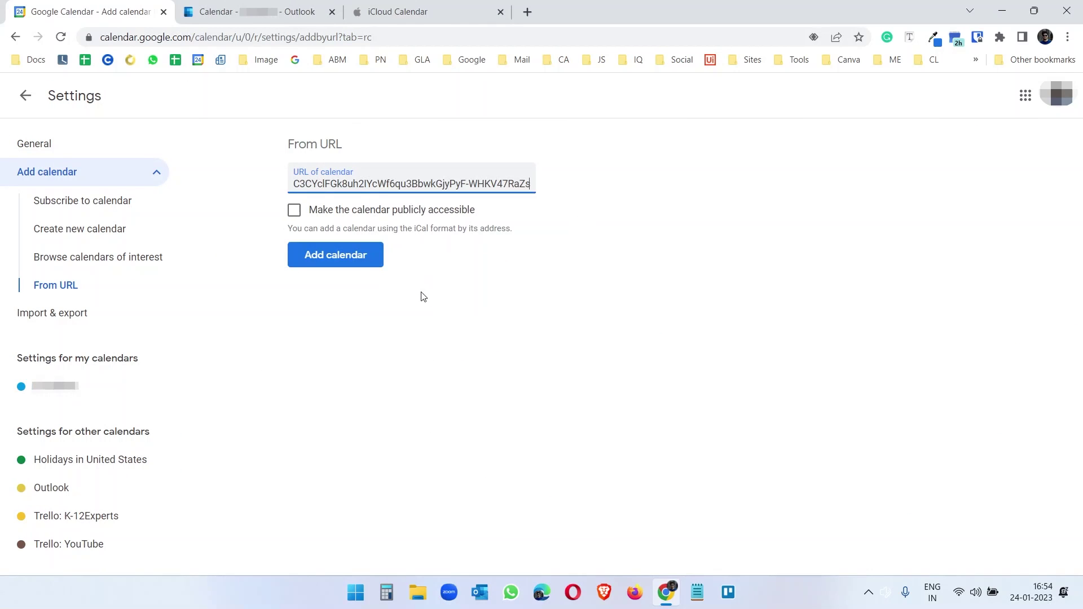
pyautogui.click(340, 254)
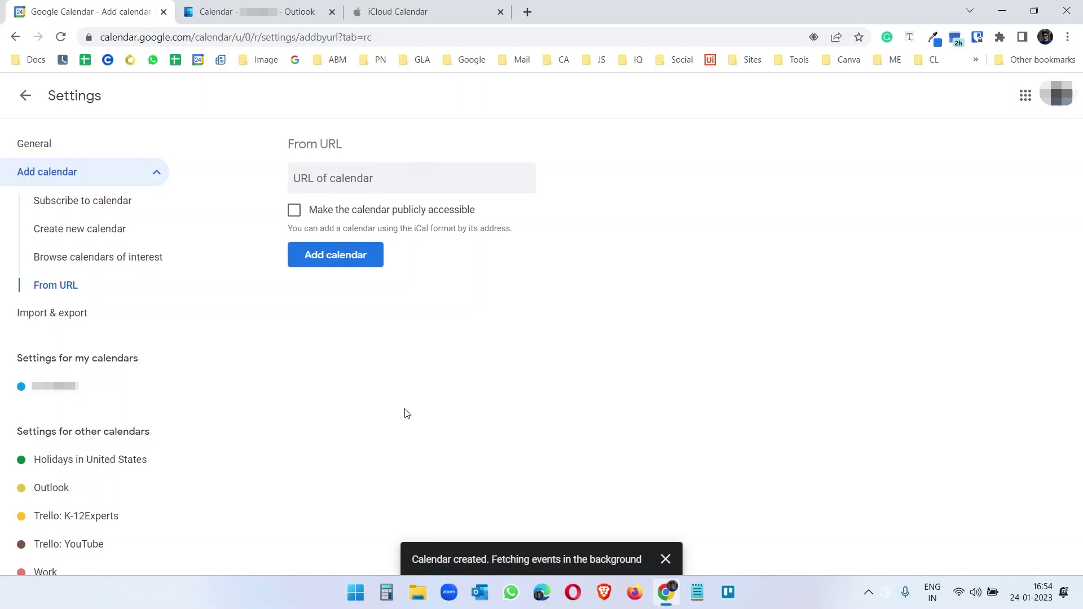
# Rename the new subscription to 'iCloud' and return to the month view
pyautogui.write('iCloud')
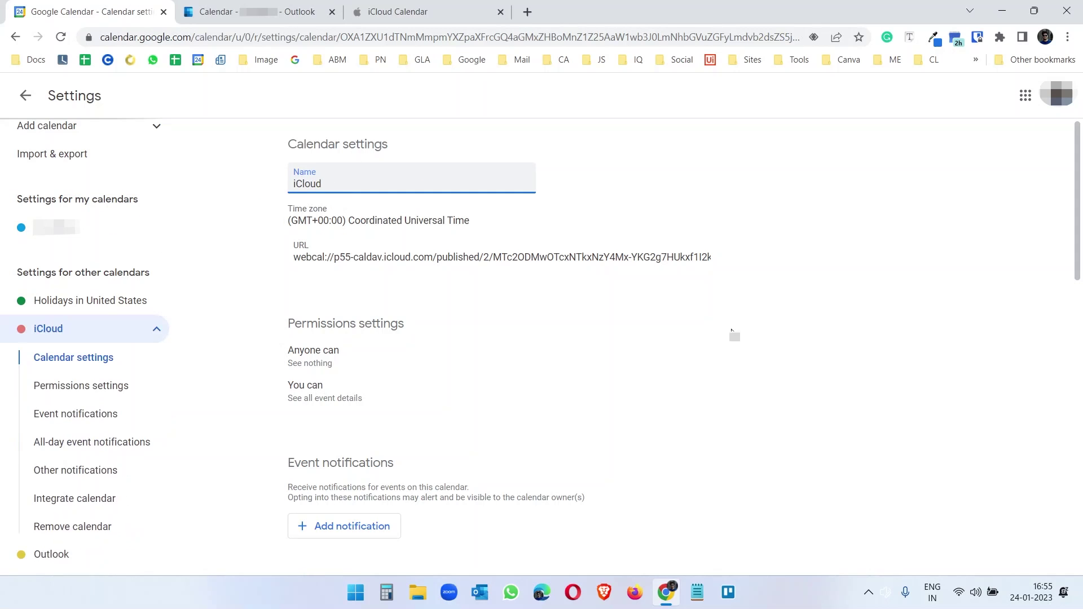
pyautogui.click(720, 374)
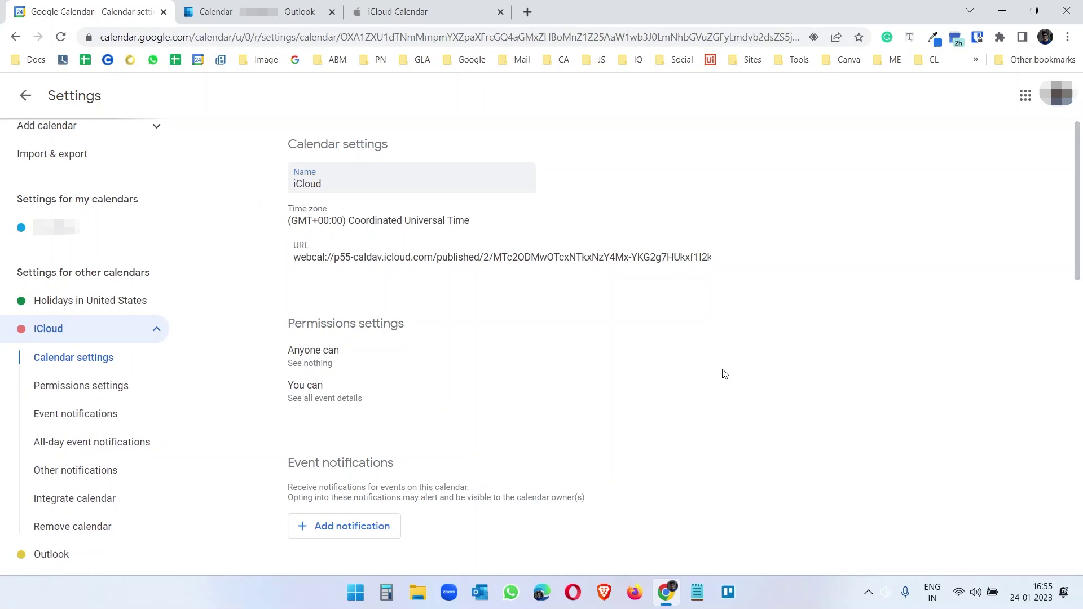
pyautogui.click(23, 101)
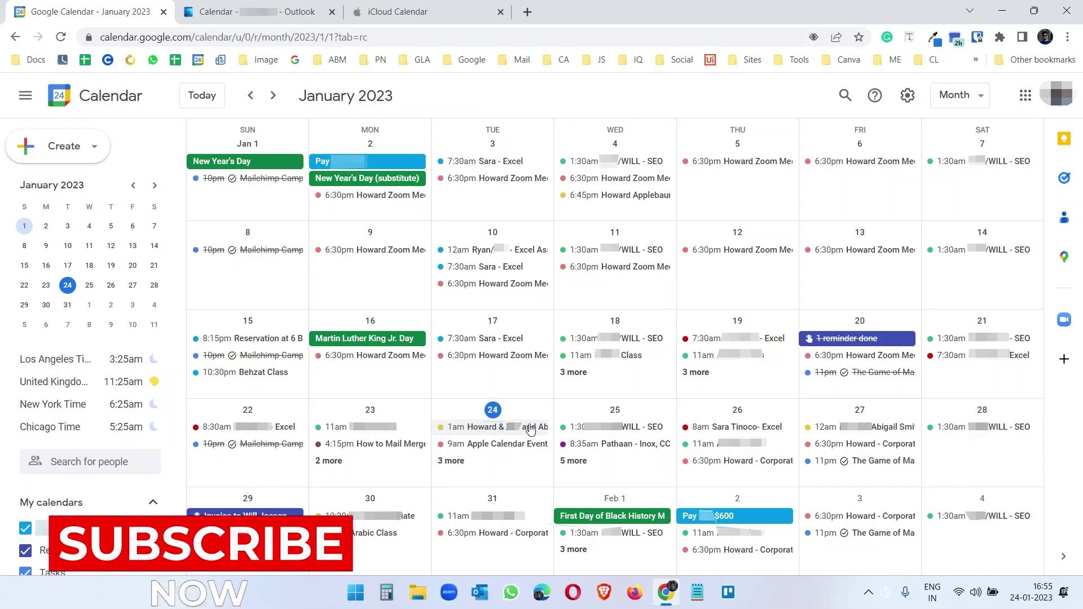
# Verify the iCloud-New Event on Jan 25 appears in both iCloud and Google Calendar
pyautogui.click(443, 7)
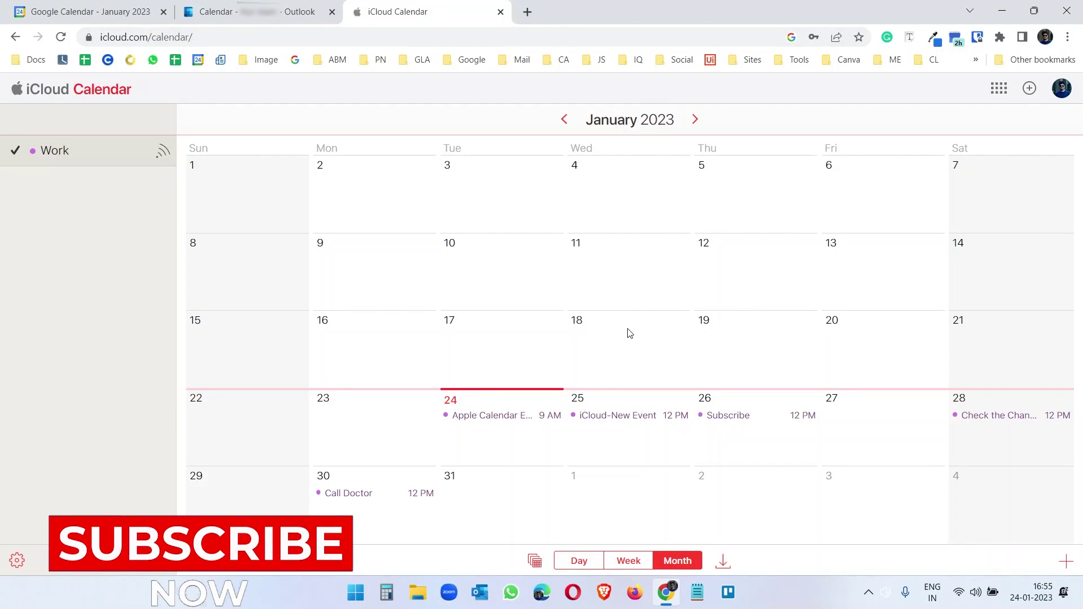
pyautogui.click(602, 417)
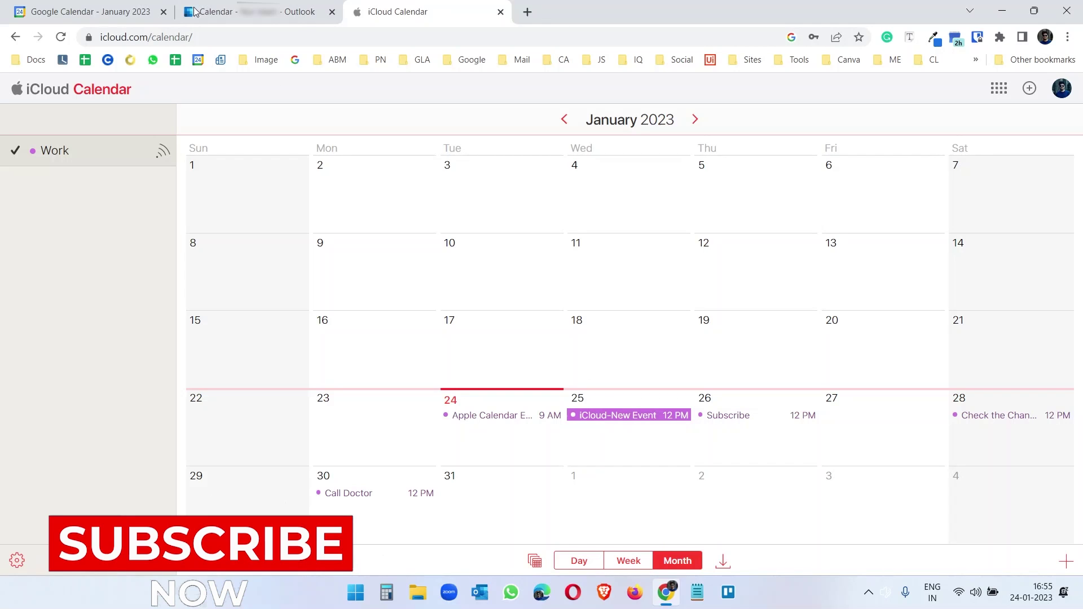
pyautogui.click(107, 5)
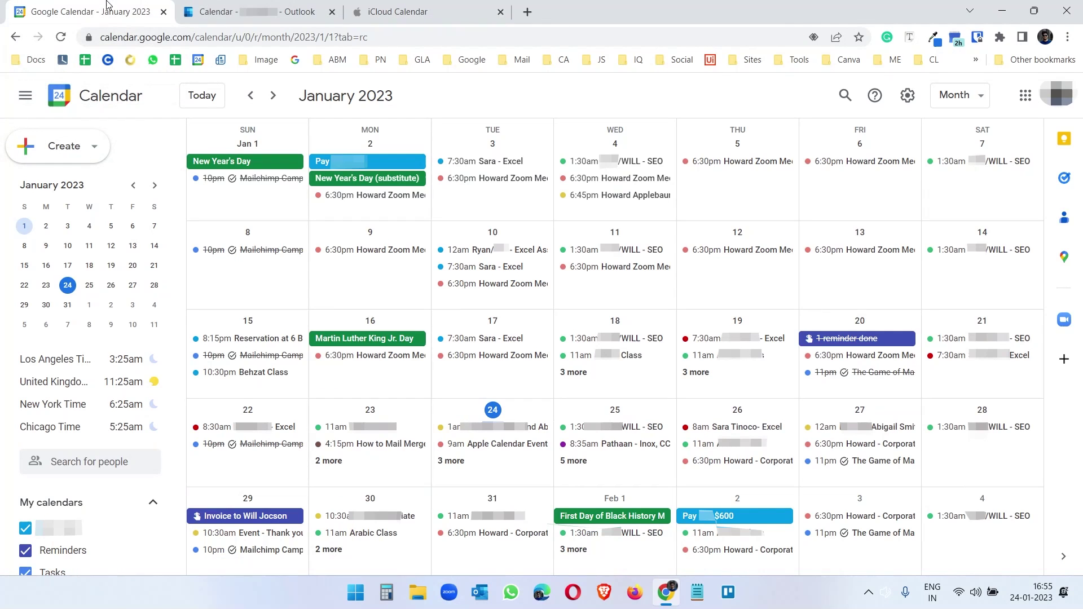
pyautogui.click(573, 461)
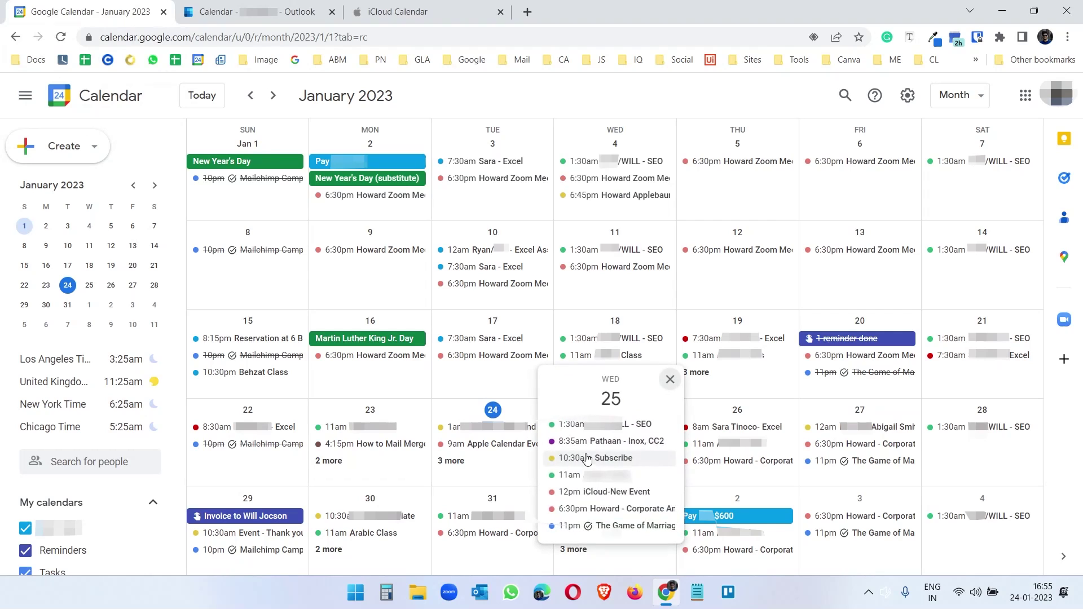
pyautogui.click(609, 493)
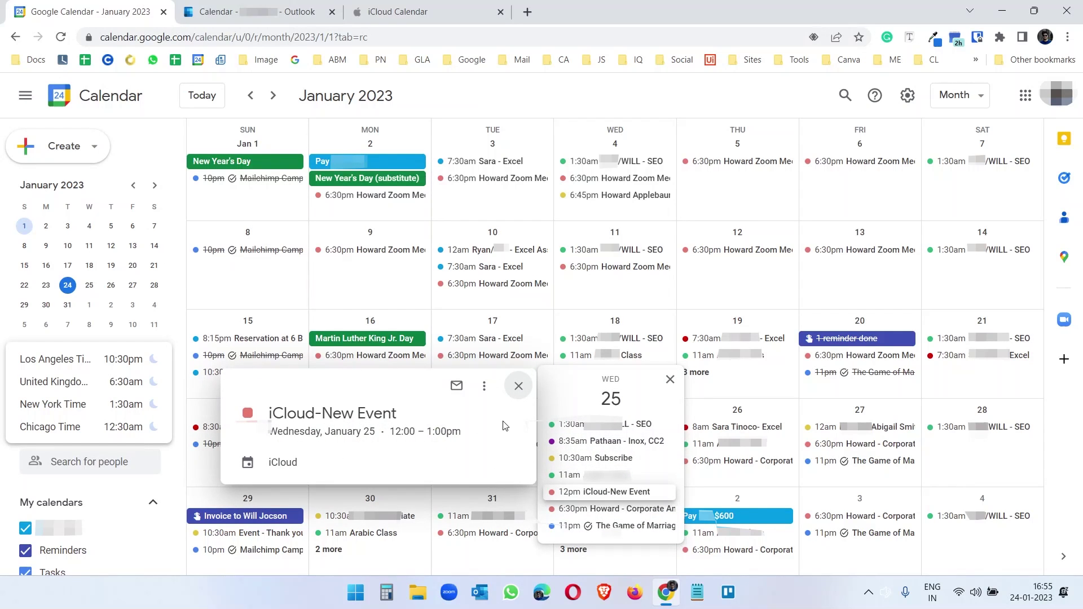
pyautogui.click(134, 146)
# Change the Outlook calendar's colour from yellow to blue
pyautogui.scroll(-3, 93, 378)
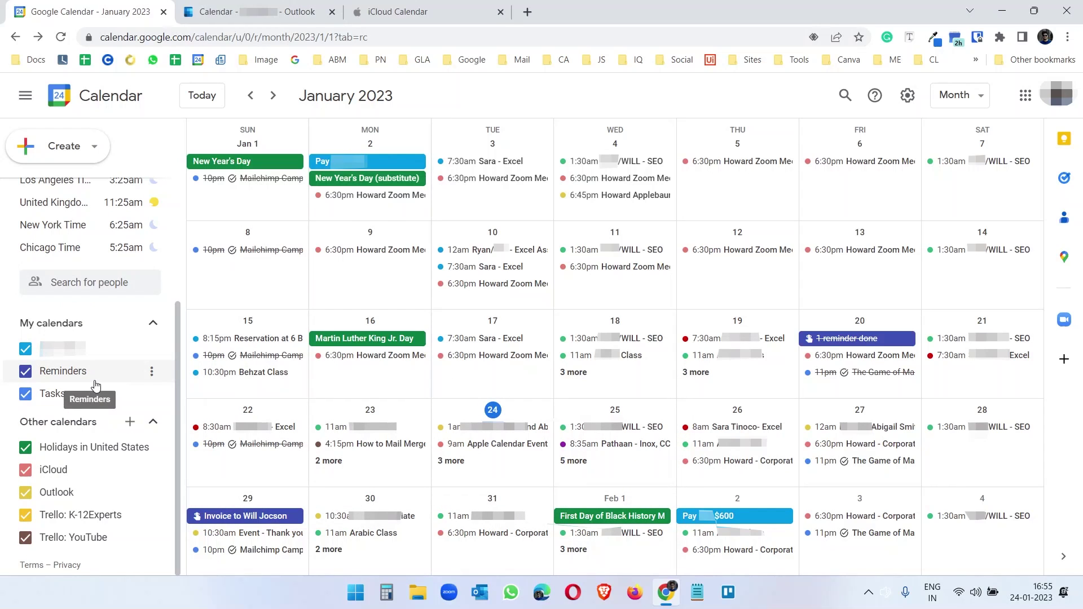
pyautogui.moveTo(57, 492)
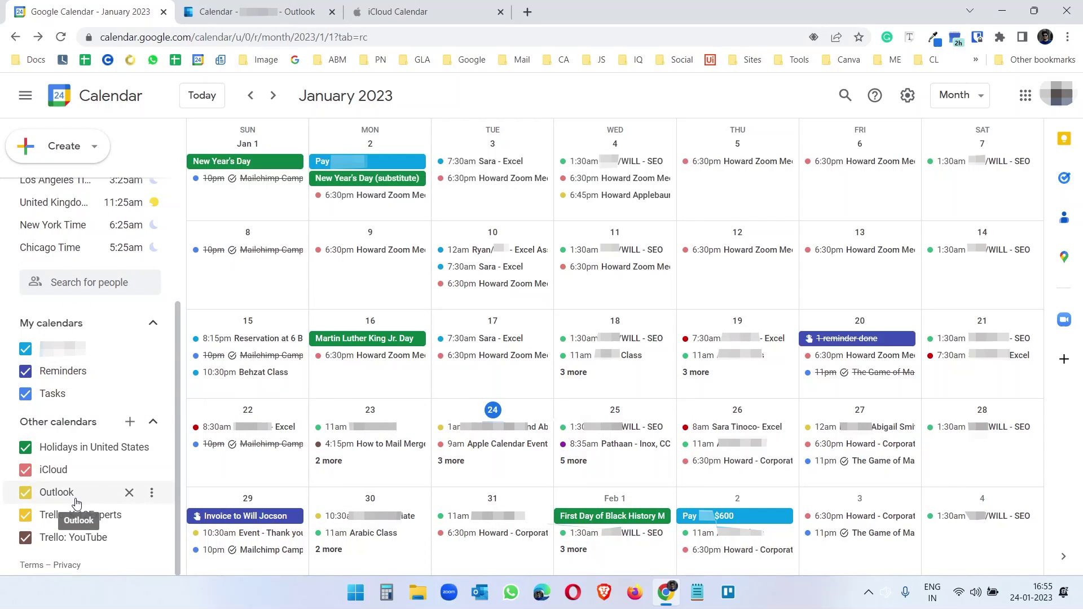
pyautogui.click(152, 498)
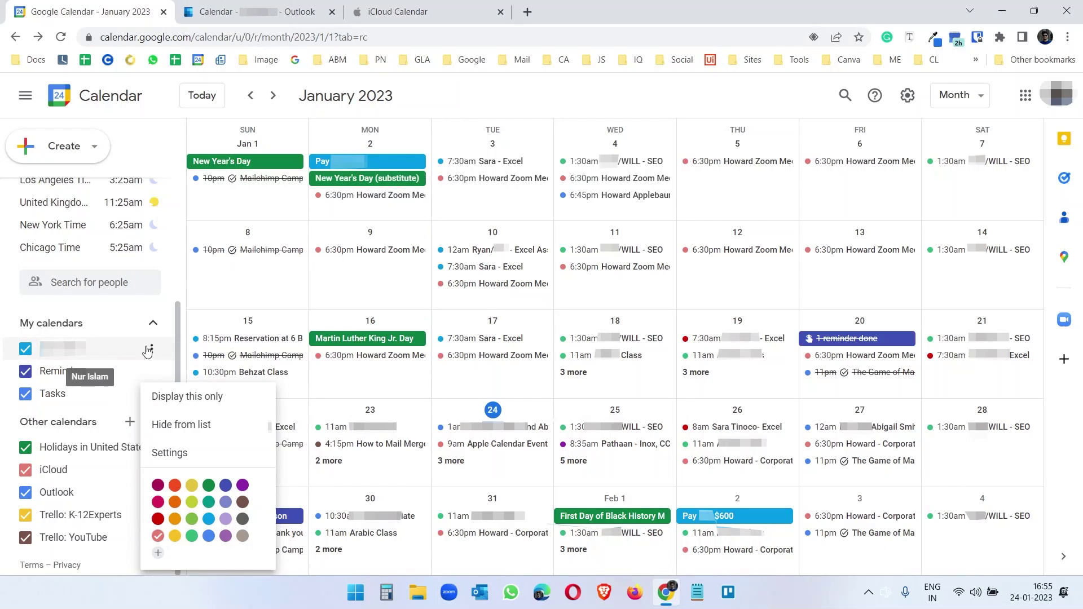
pyautogui.press('Escape')
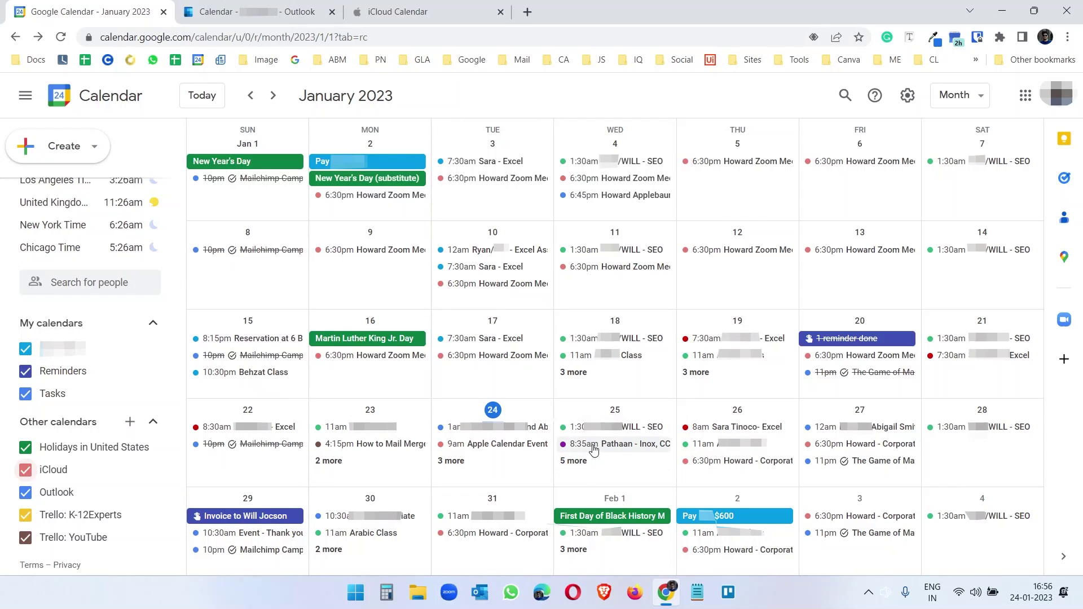